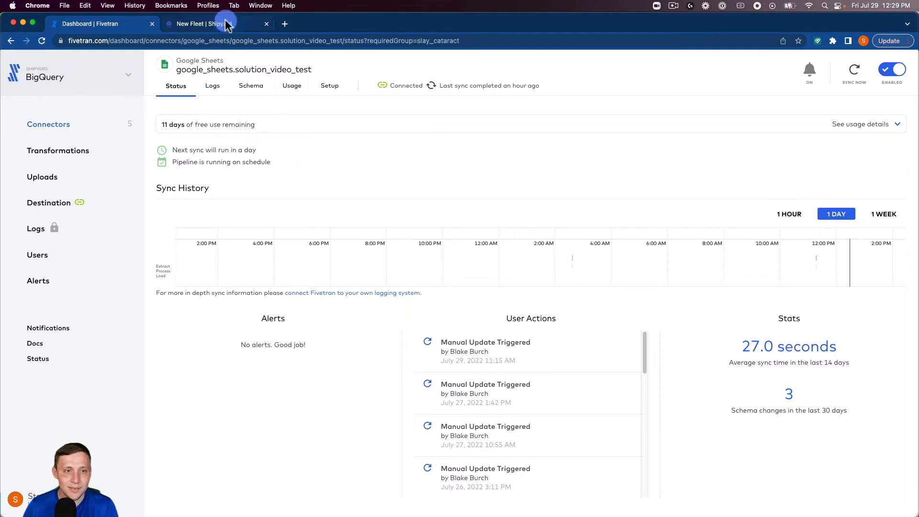
Step: Switch to the Shipyard fleet builder, search for "five" and add a Fivetran Execute Sync vessel
click(211, 24)
click(232, 163)
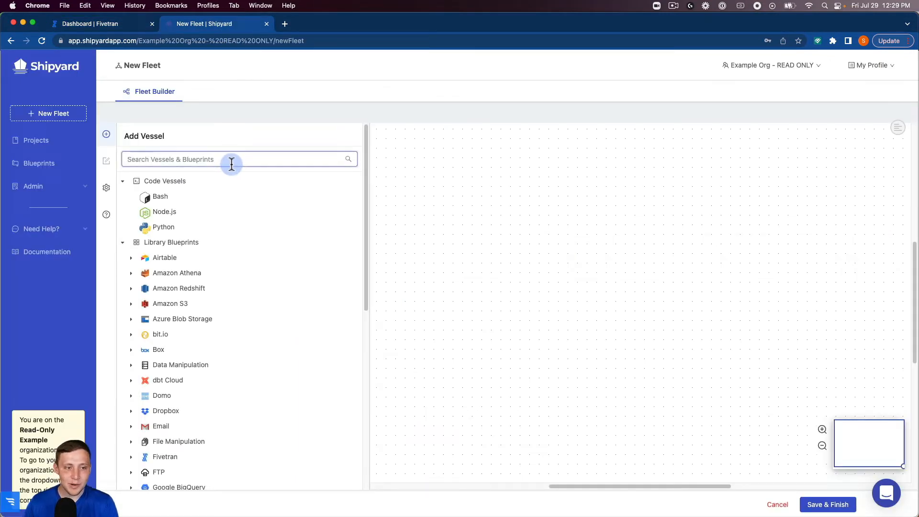
text(five)
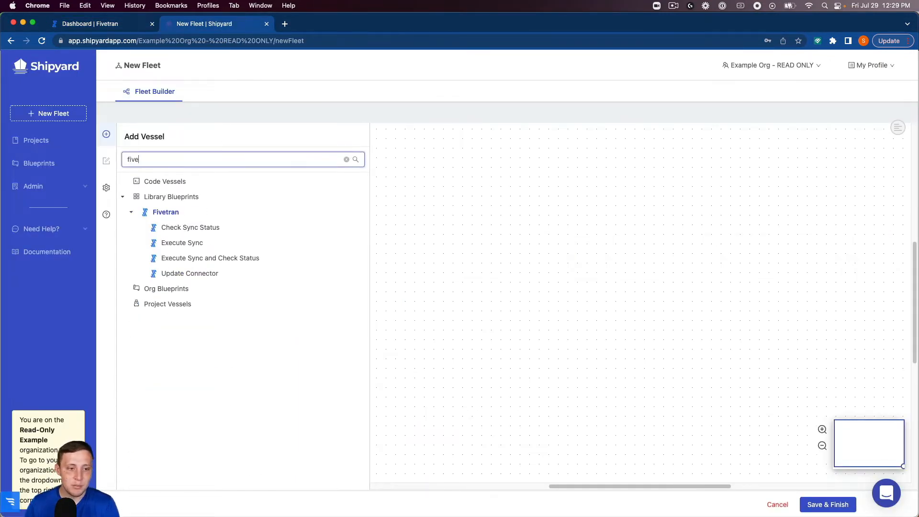
mouse_move(203, 244)
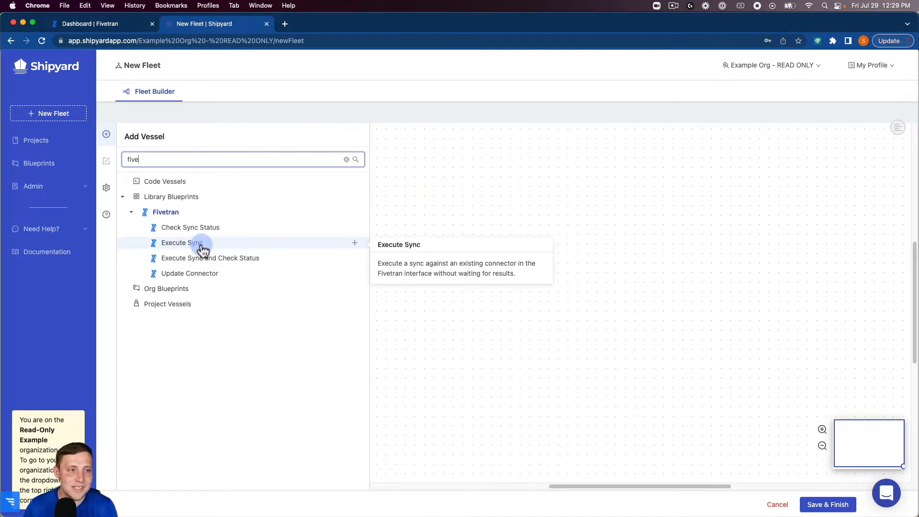
click(202, 244)
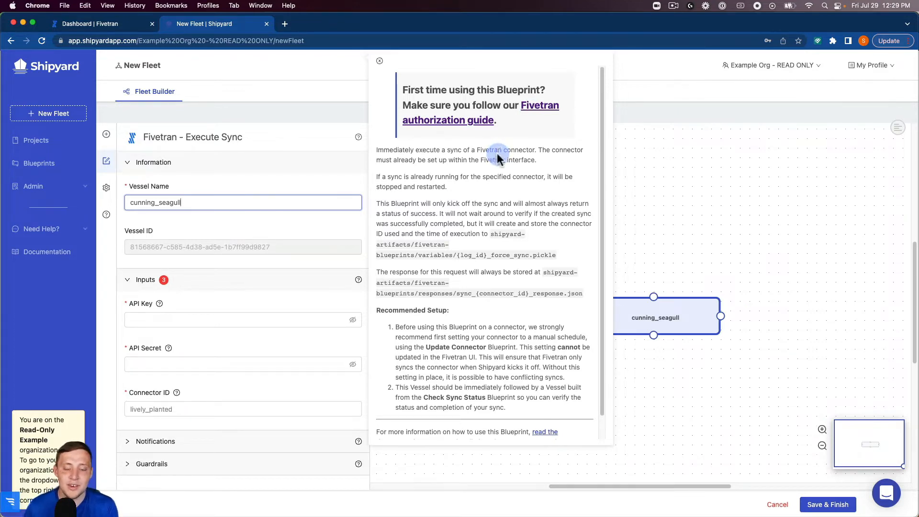
click(381, 64)
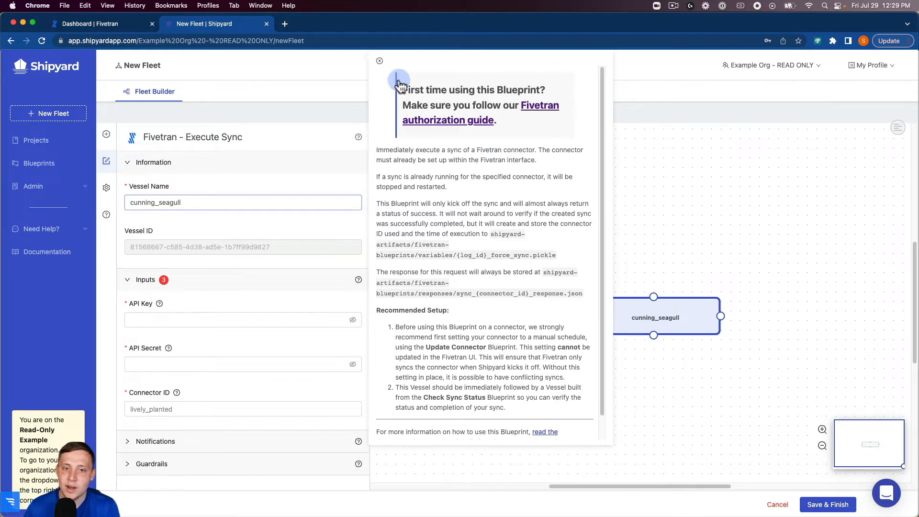
Step: Move the new vessel to the upper-left area of the canvas and name it "Execute Sync"
drag(584, 292, 455, 232)
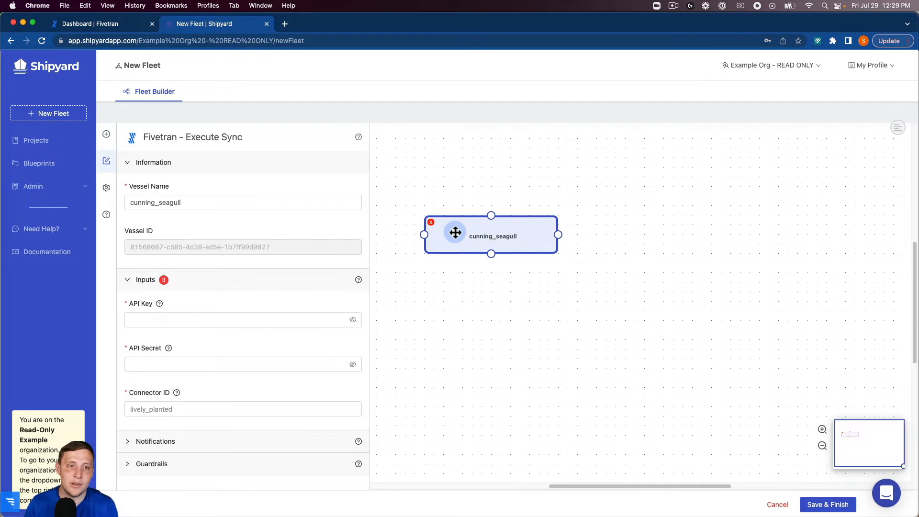
drag(199, 203, 113, 199)
text(Execute)
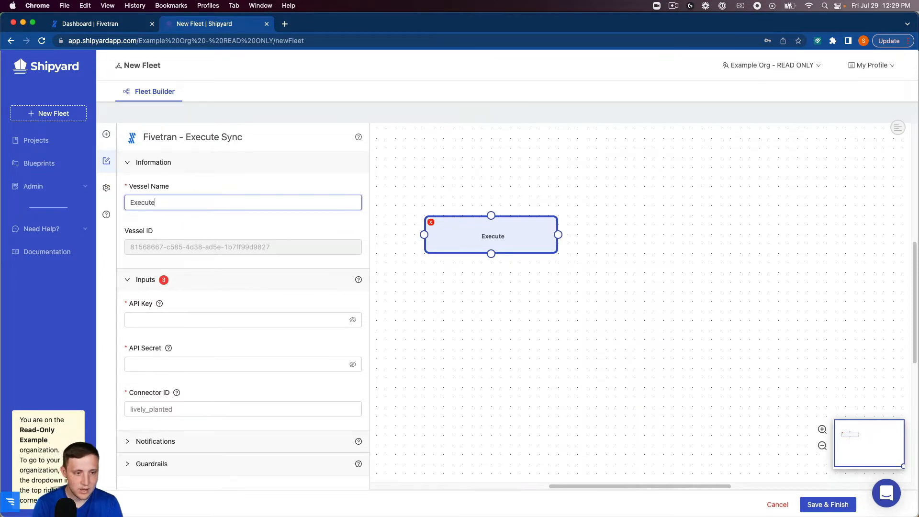
text( Sync)
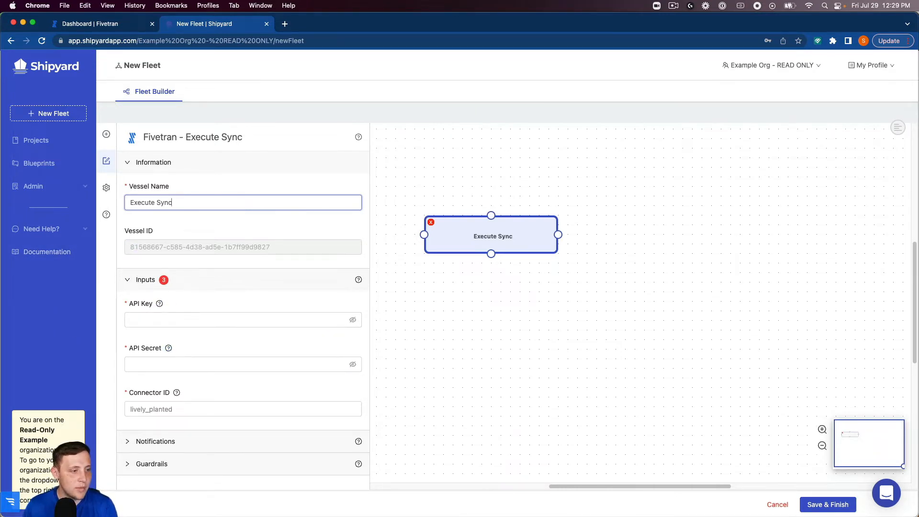
Step: Fill in the Execute Sync vessel's API key and API secret, and set its connector ID to oxymoron_ratio
click(158, 320)
key(super+v)
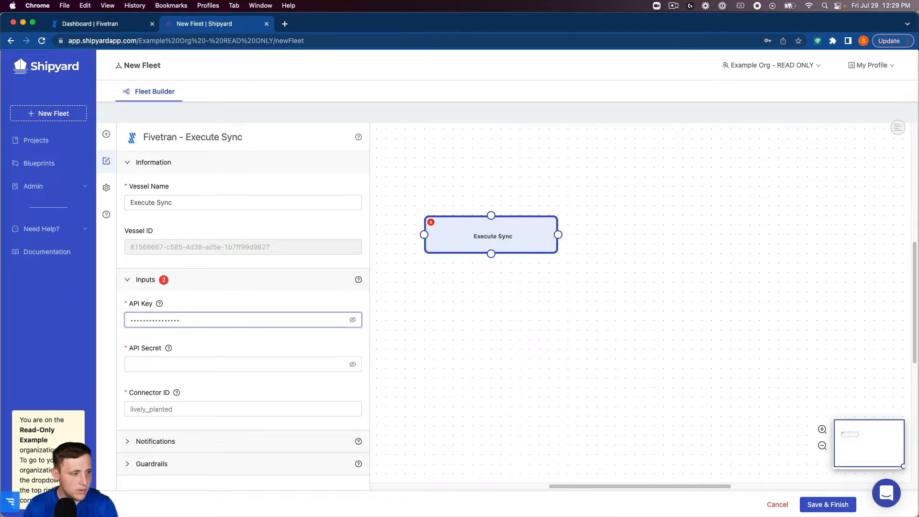
click(150, 366)
key(super+v)
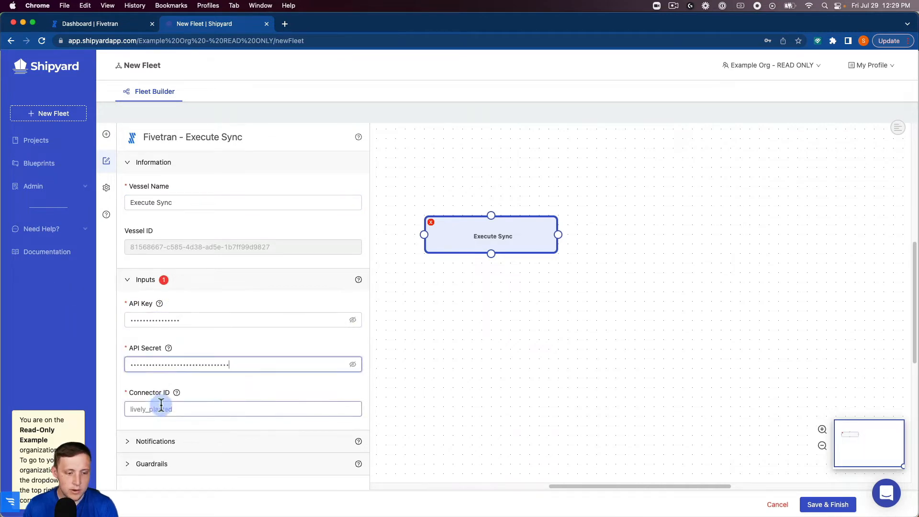
click(160, 410)
click(203, 433)
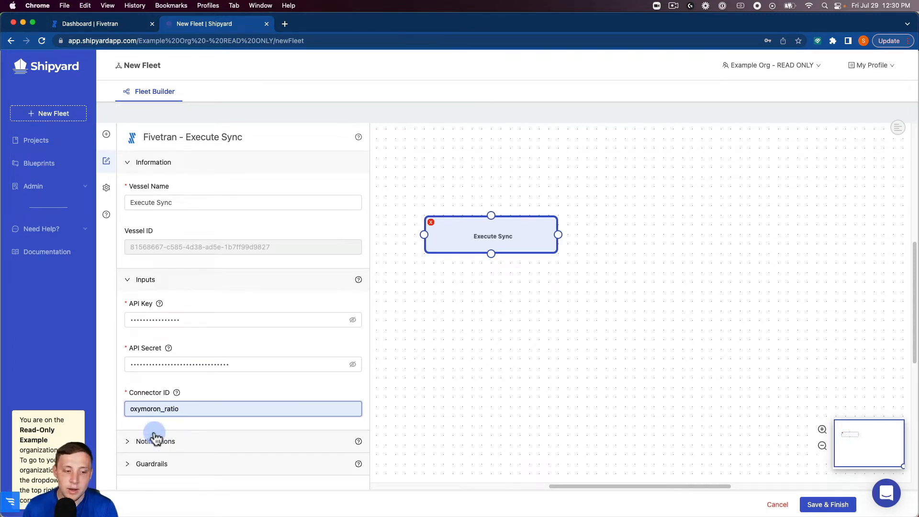
Step: Review the Execute Sync vessel's notification settings and its guardrails for retries and runtime cutoff
click(168, 442)
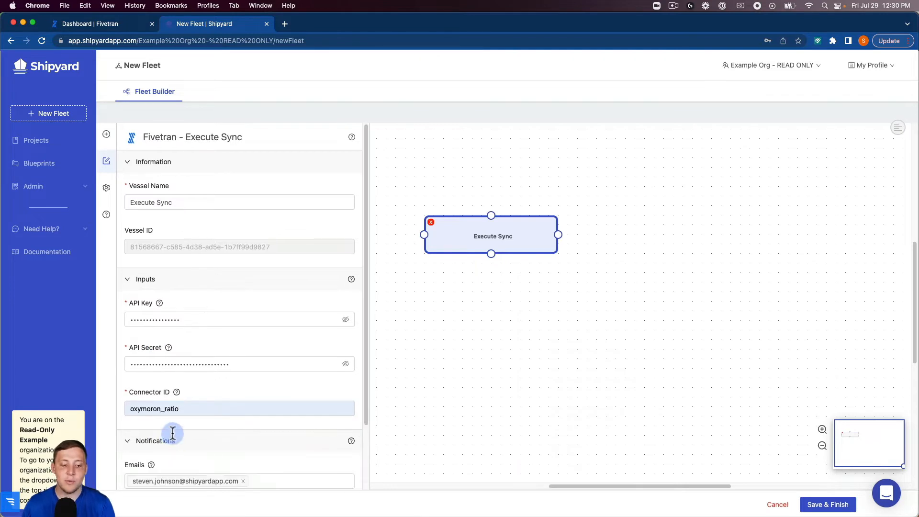
scroll(177, 436, down, 2)
scroll(185, 456, down, 1)
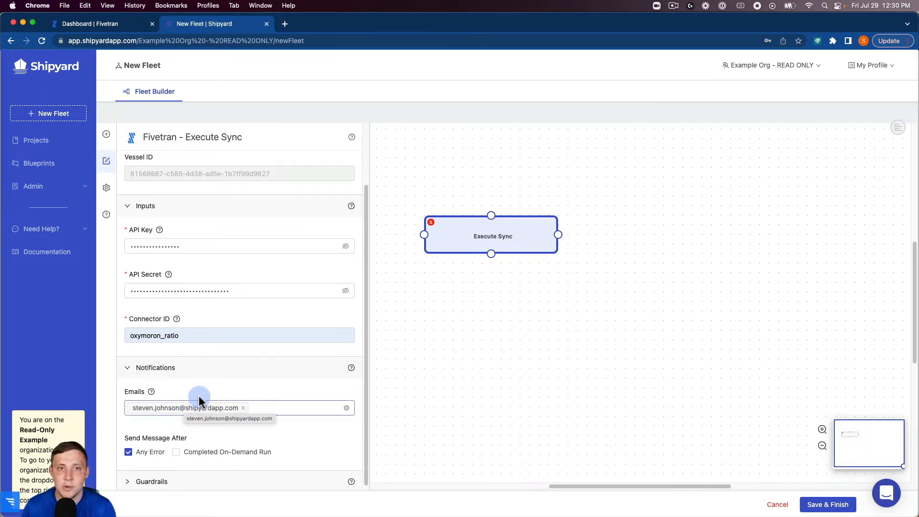
scroll(206, 409, down, 1)
click(197, 473)
scroll(188, 431, down, 5)
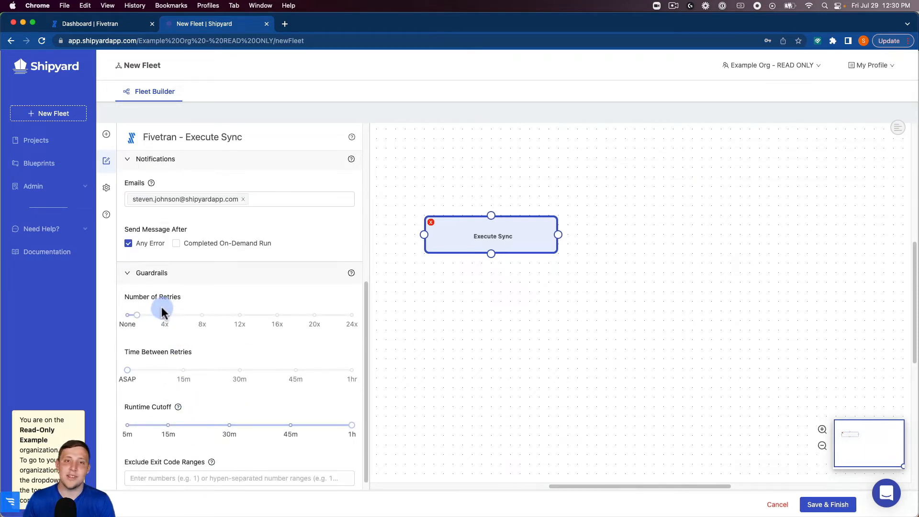
click(168, 273)
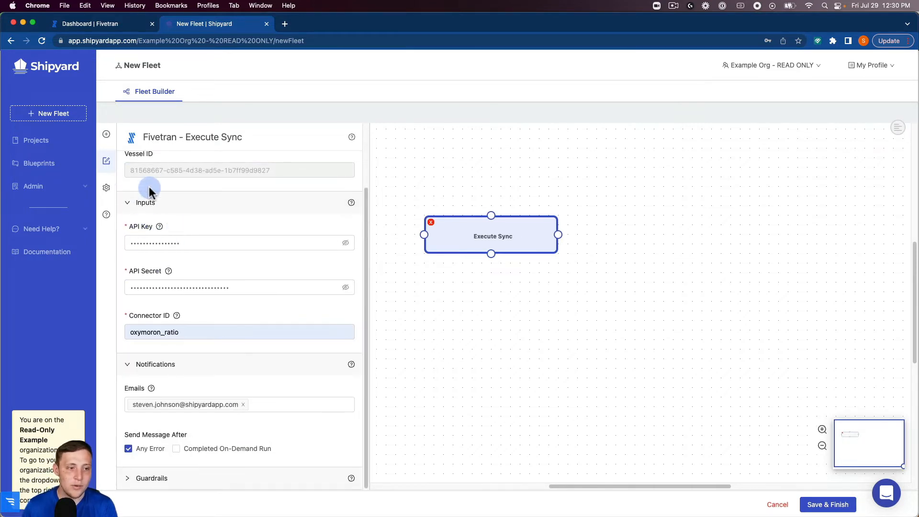
Step: Search the blueprints for "five" and add a Fivetran Check Sync Status vessel to the fleet
click(106, 135)
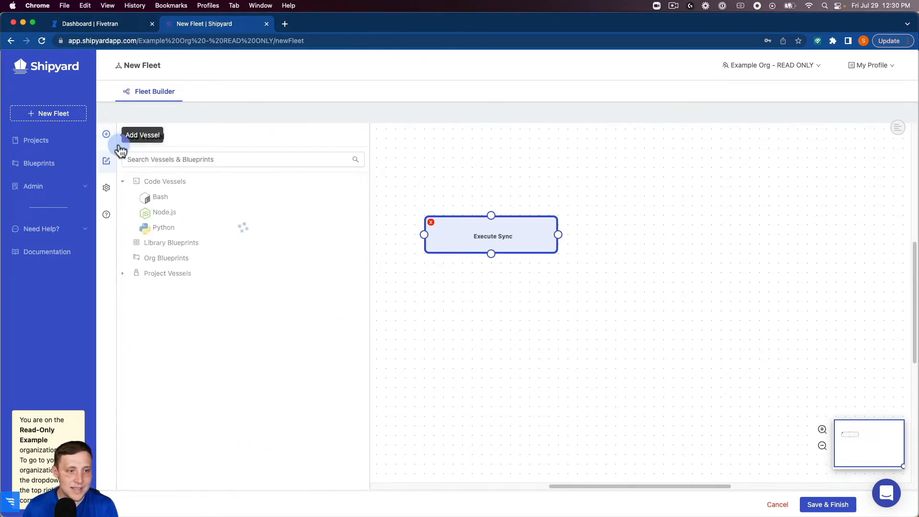
click(175, 163)
text(five)
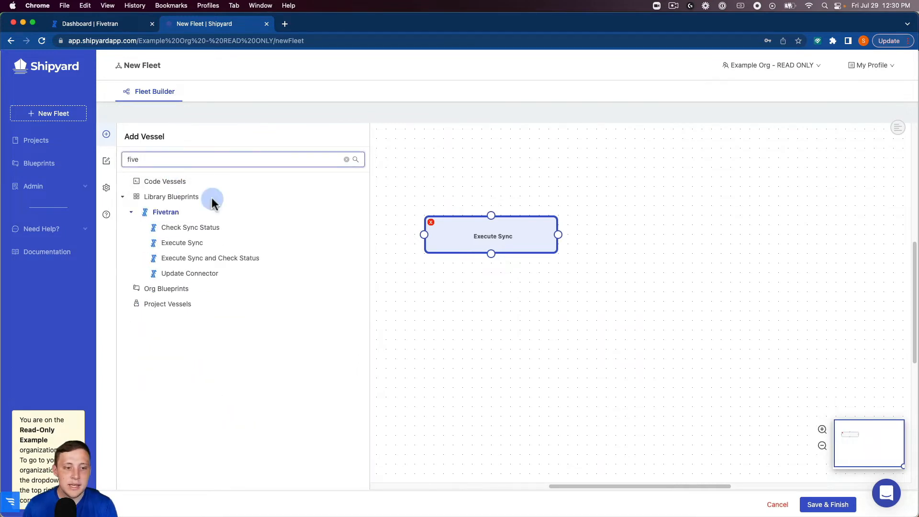
click(216, 230)
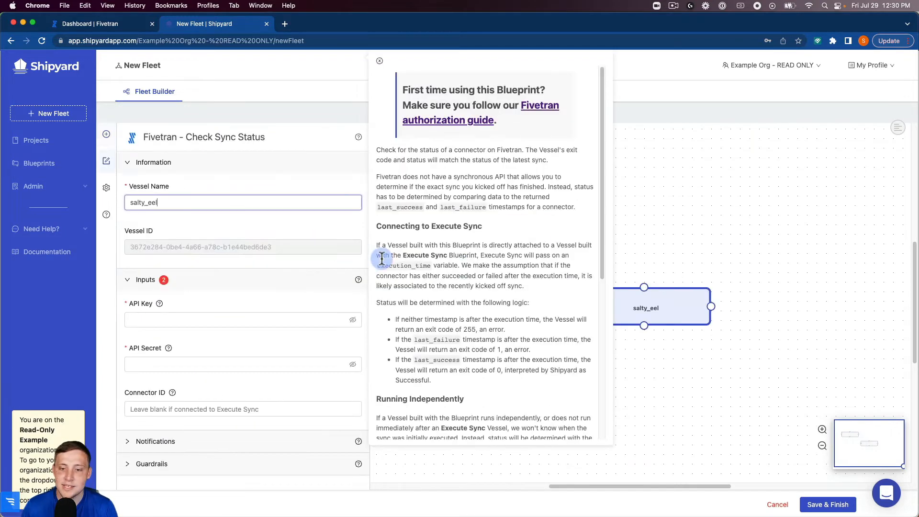
click(380, 60)
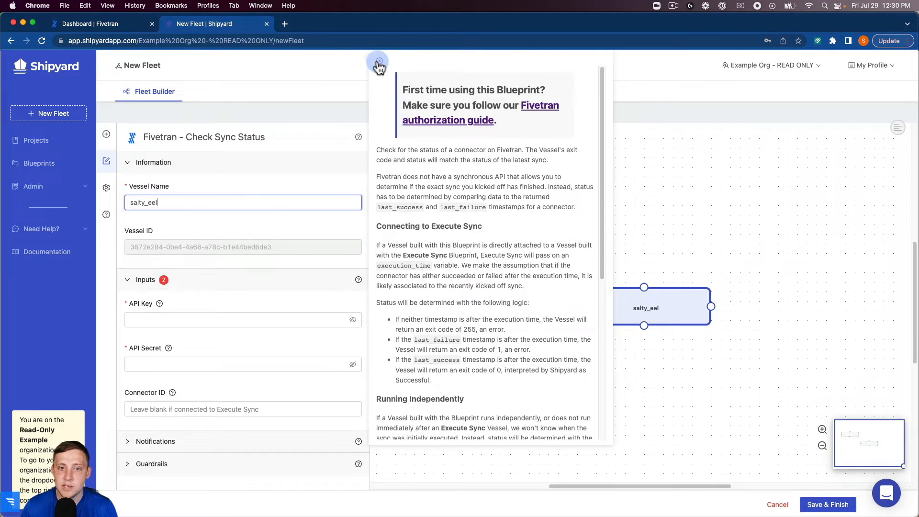
Step: Place the new vessel to the right of Execute Sync and name it "Check Sync Status"
drag(622, 308, 649, 238)
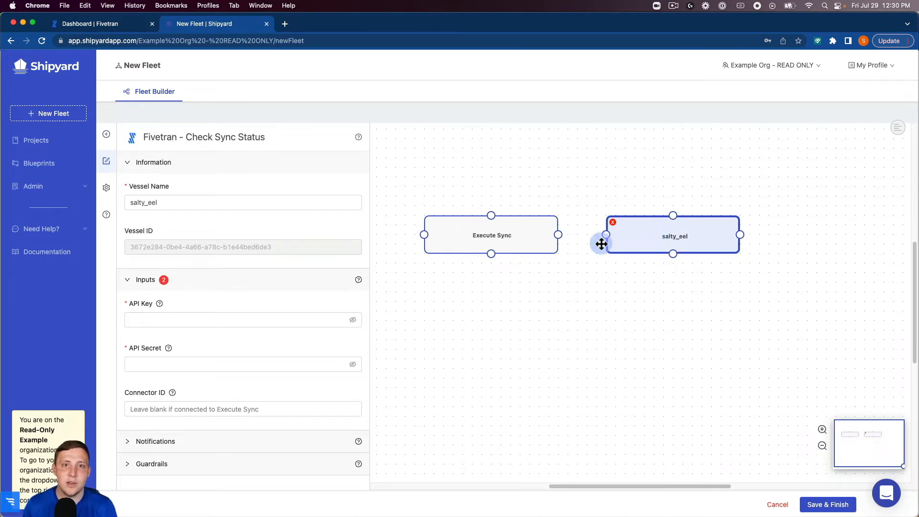
double_click(152, 202)
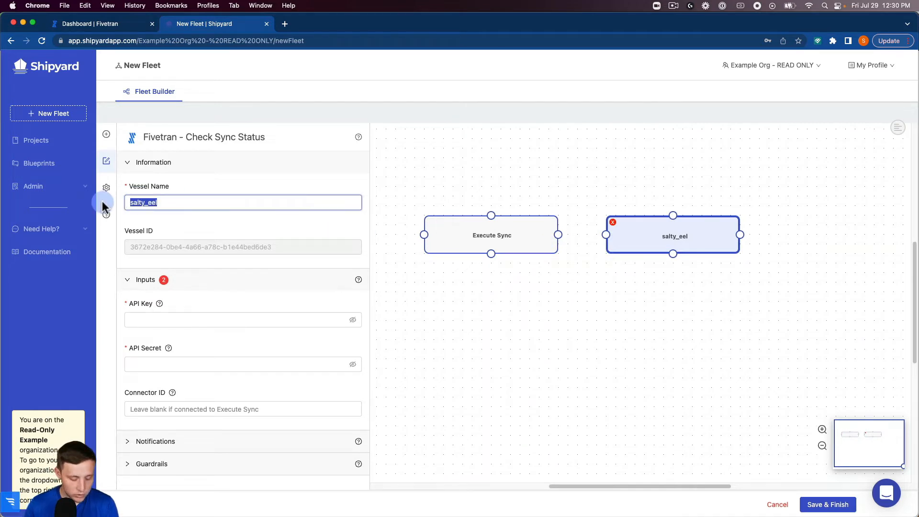
text(Check Sync Status)
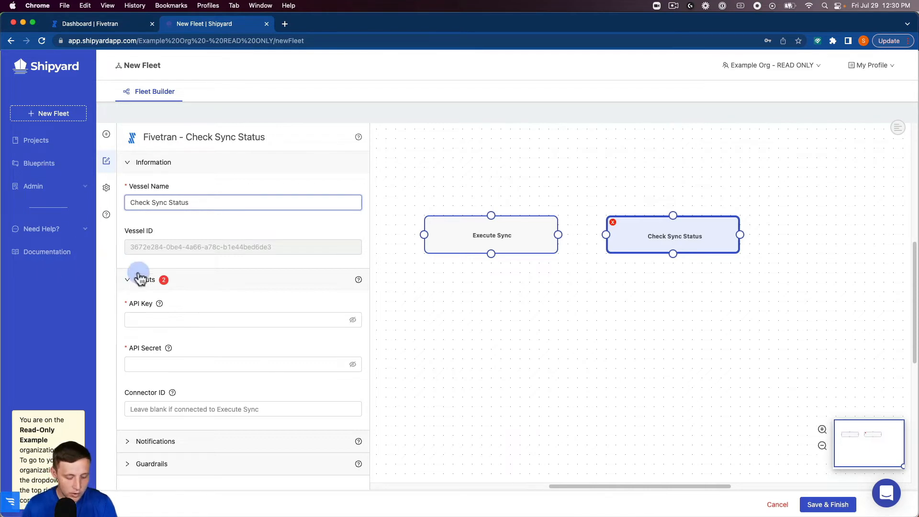
Step: Fill in the API key and API secret of the Check Sync Status vessel
click(260, 320)
key(super+v)
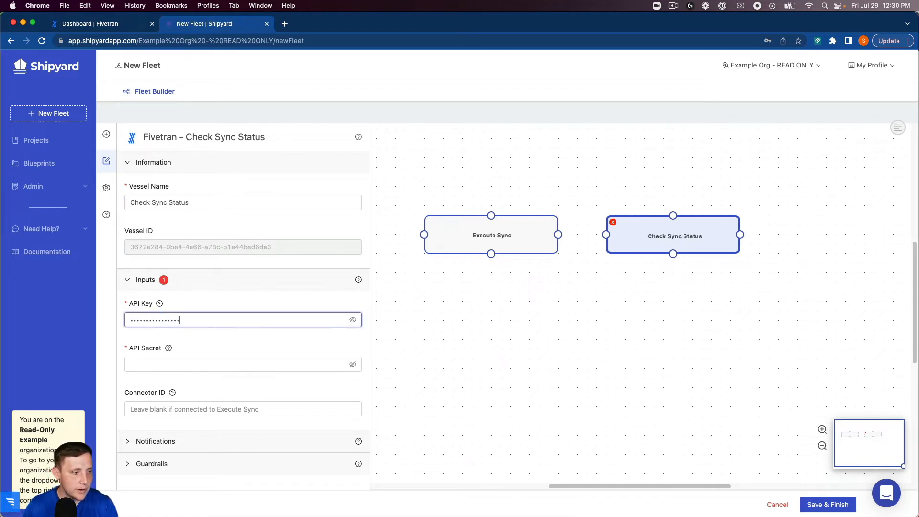
click(141, 358)
key(super+v)
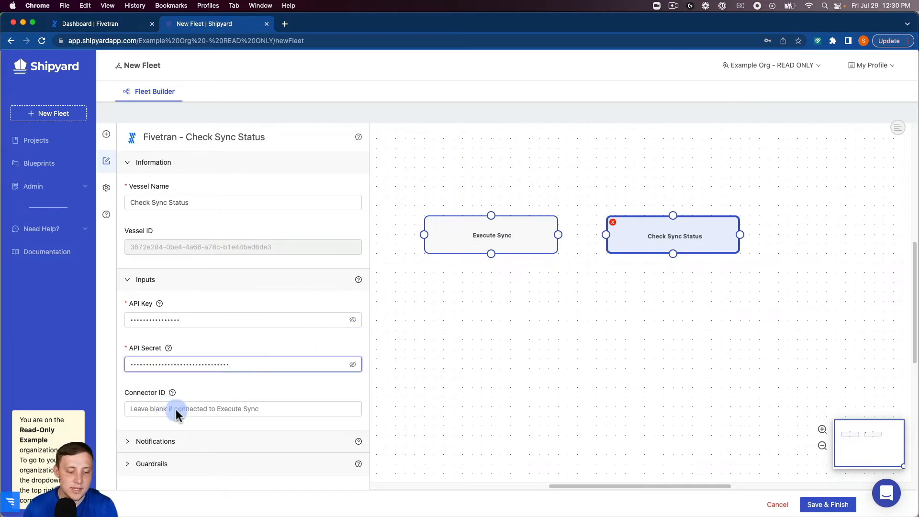
Step: Set the number of retries to 4x in the Check Sync Status vessel's guardrails
click(171, 464)
scroll(196, 412, down, 3)
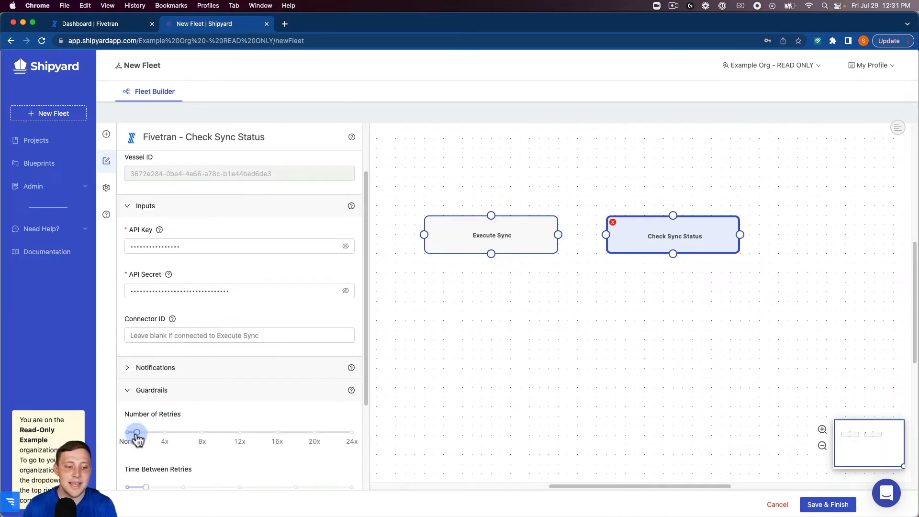
mouse_move(138, 435)
drag(139, 439, 164, 440)
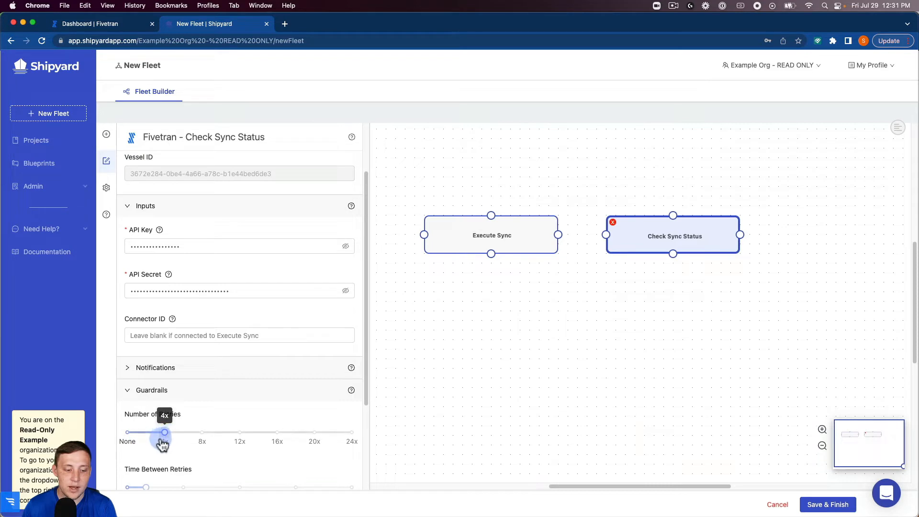
scroll(153, 448, down, 2)
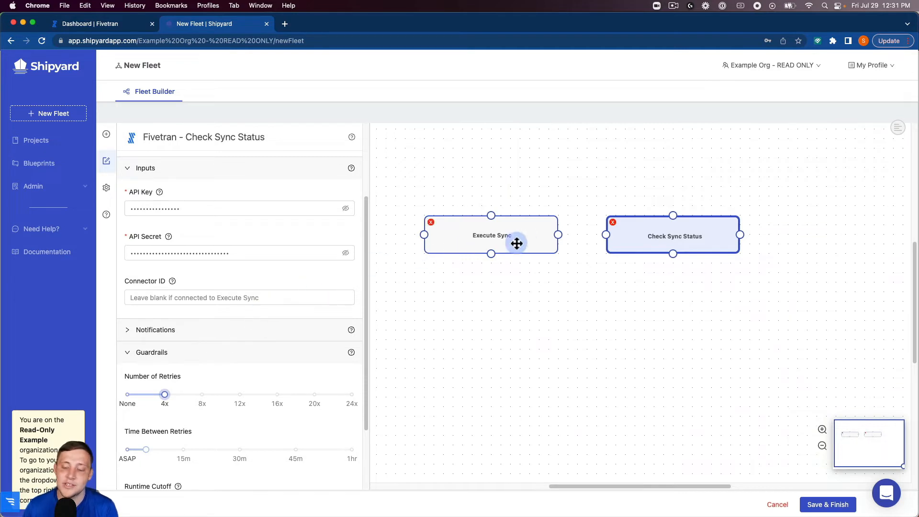
Step: Move Check Sync Status slightly farther right and connect Execute Sync to it with a Success path
drag(650, 234, 669, 234)
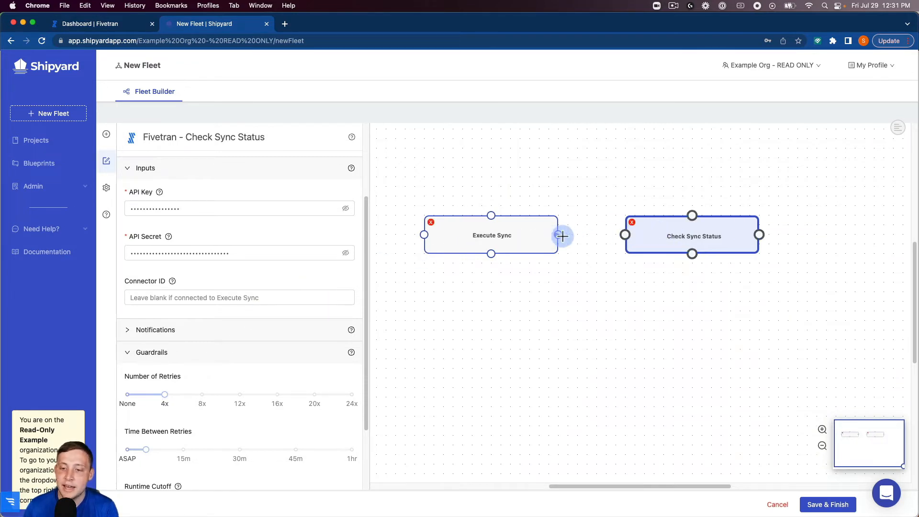
drag(559, 234, 611, 236)
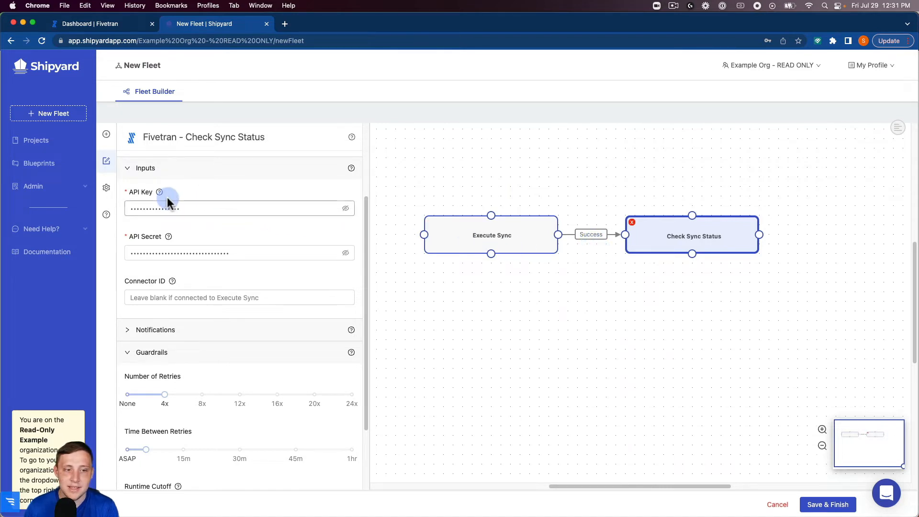
Step: Rename the fleet "Fivetran -> Fivetran: Start Sync and Check Status" in the fleet settings
click(106, 187)
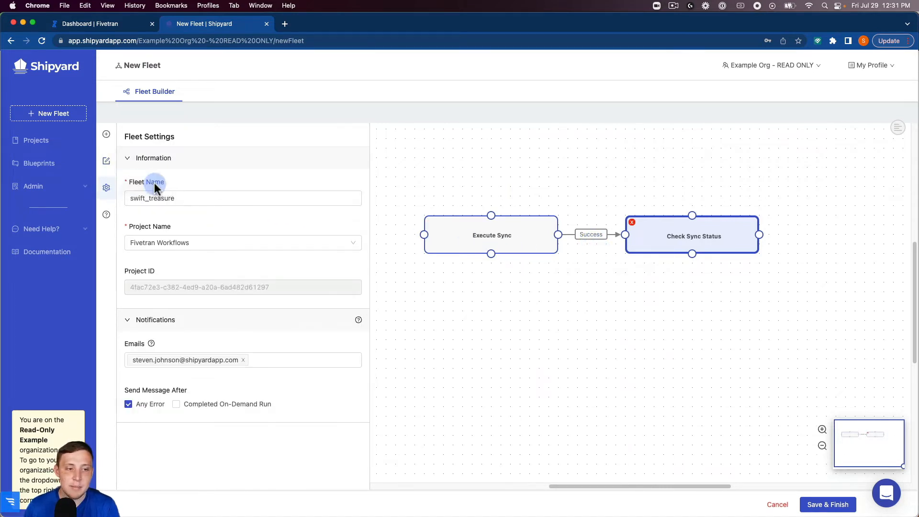
click(180, 198)
double_click(180, 198)
text(Five)
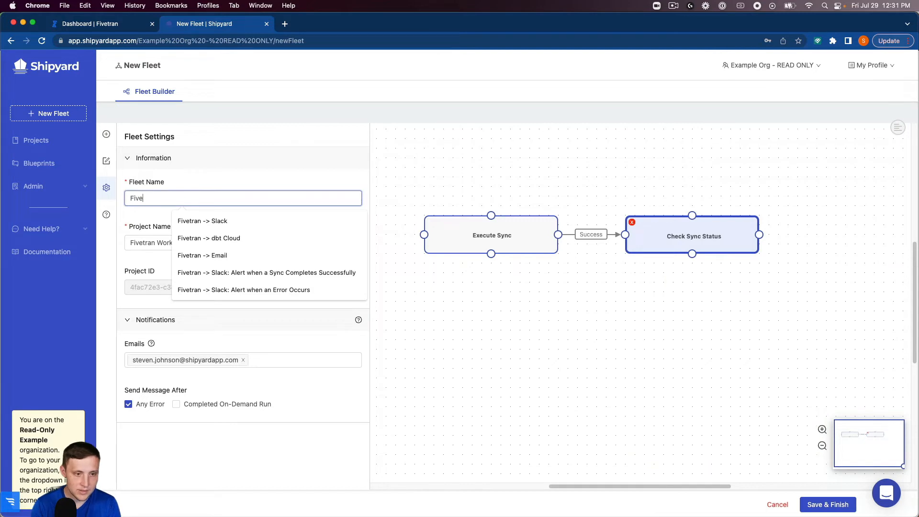
text(tran -> Fivetran: Start Sync and Check Status)
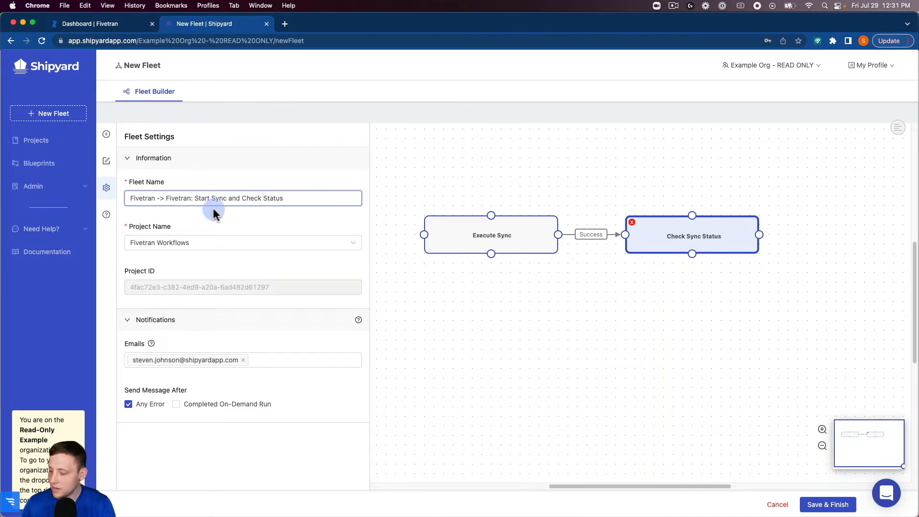
Step: Save the finished fleet, run it on demand, and inspect the Execute Sync run in the fleet log
click(821, 503)
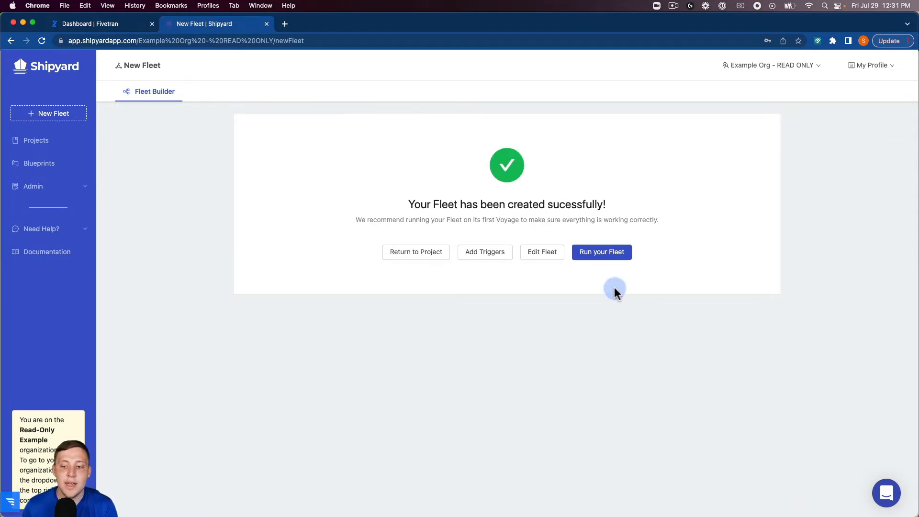
click(602, 256)
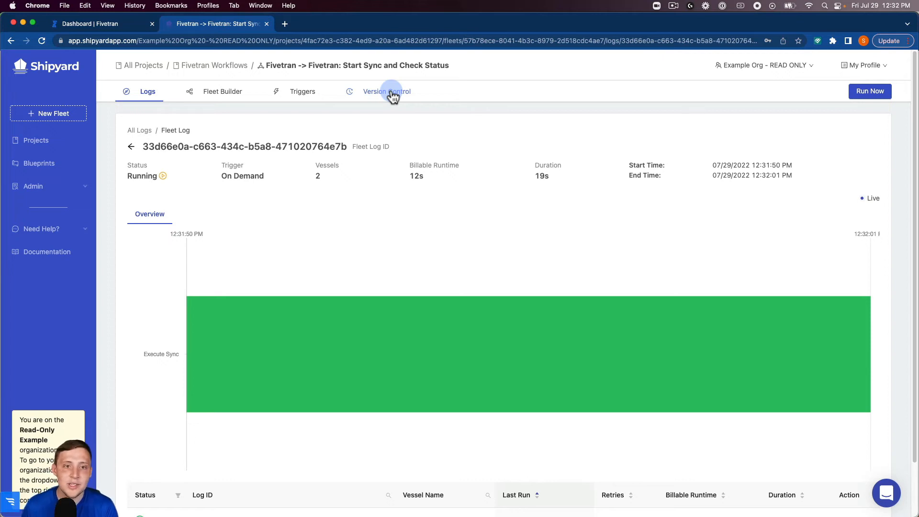
mouse_move(351, 332)
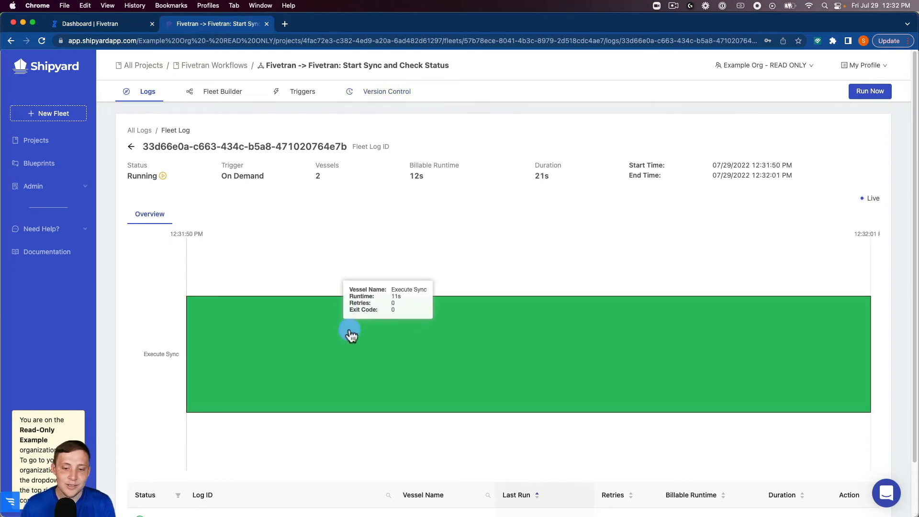
Step: Read the Execute Sync vessel's log output, and switch to Fivetran to reload the google_sheets.solution_video_test connector's status page
click(329, 300)
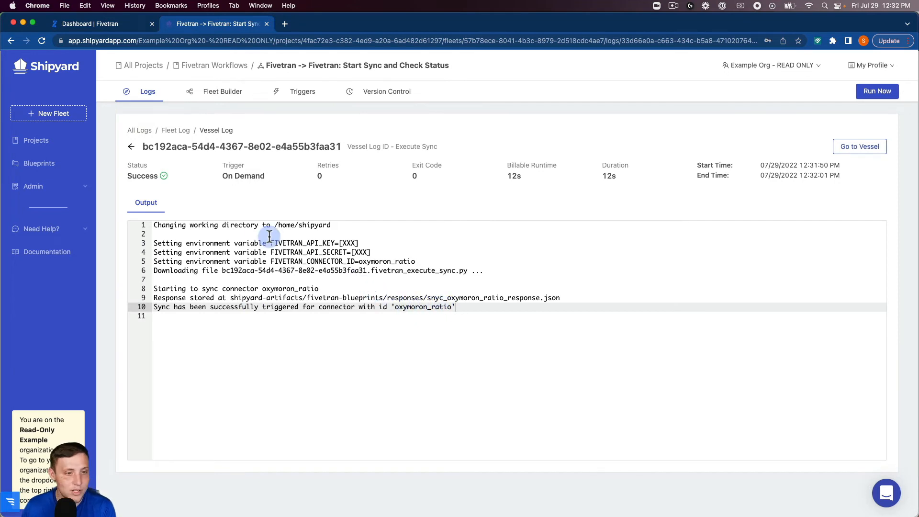
click(132, 148)
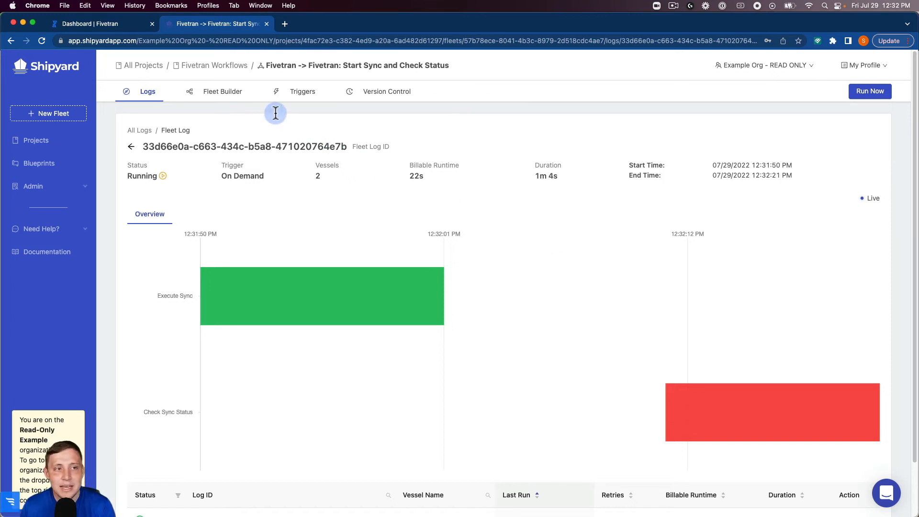
click(128, 28)
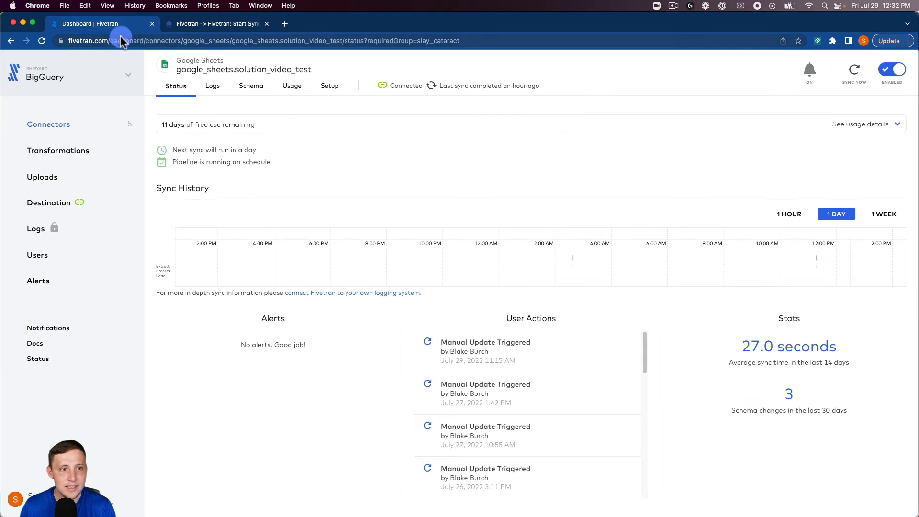
click(40, 41)
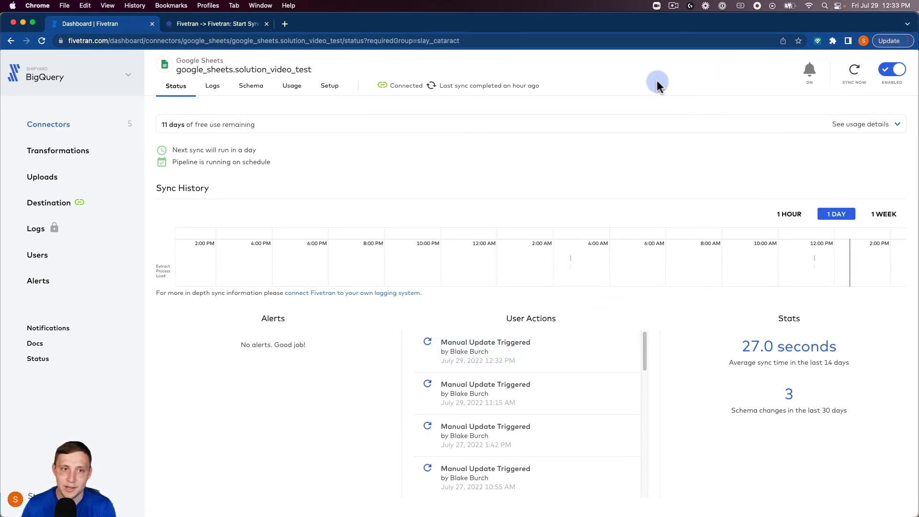
Step: Check the fleet log in Shipyard again, and inspect the latest sync's details in Fivetran's 1 Hour sync history
click(225, 24)
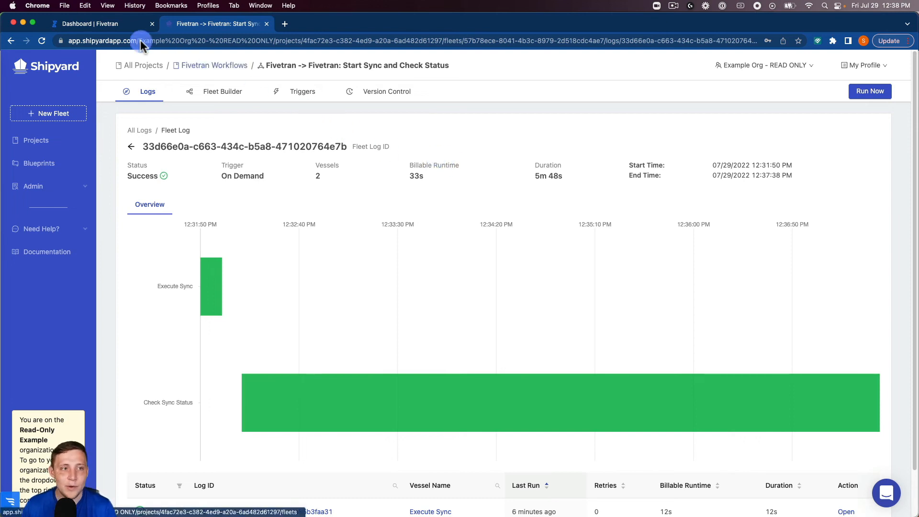
click(117, 27)
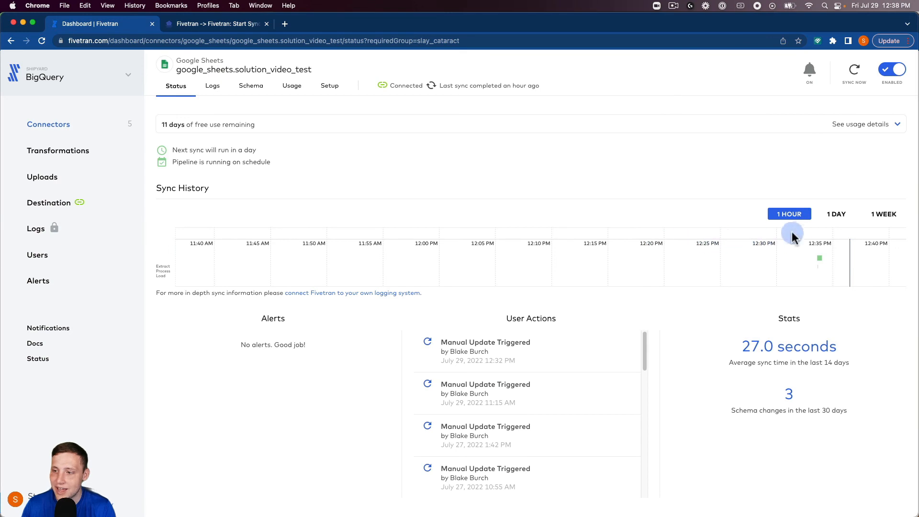
mouse_move(820, 260)
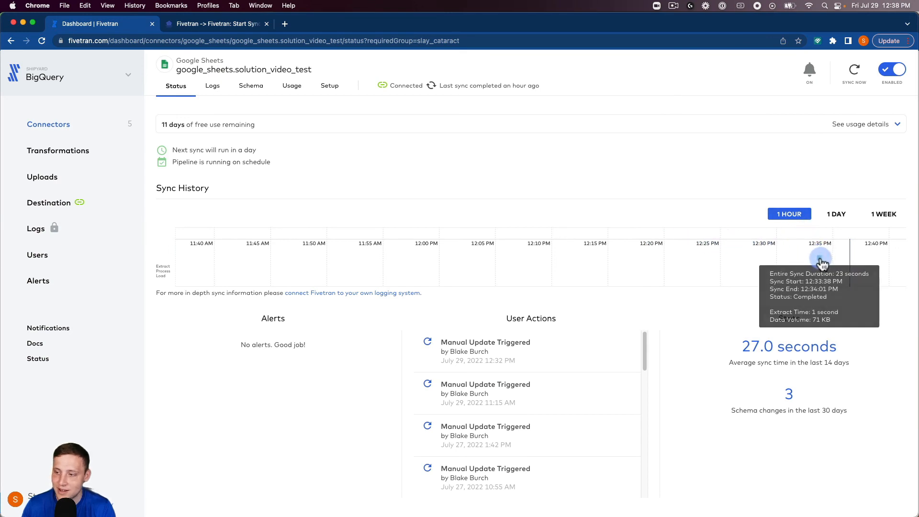